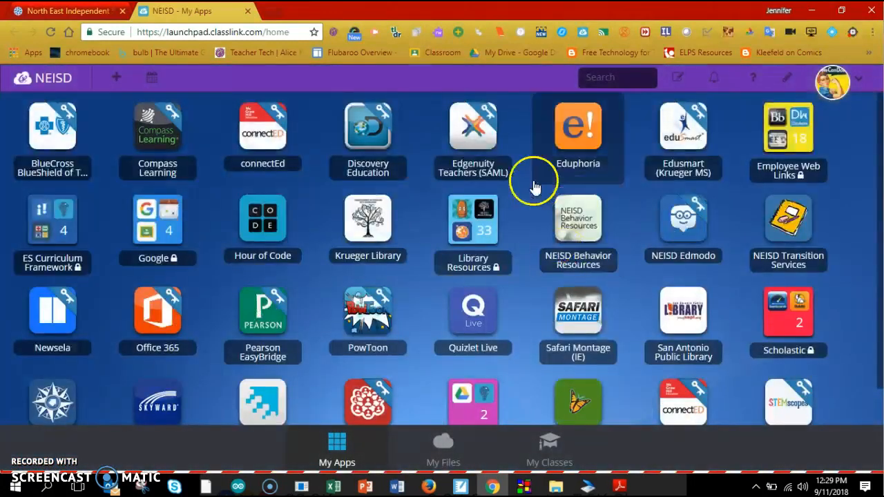
Step: Launch Eduphoria from ClassLink My Apps and sign in with the saved login to reach Aware
left_click(584, 133)
left_click(443, 320)
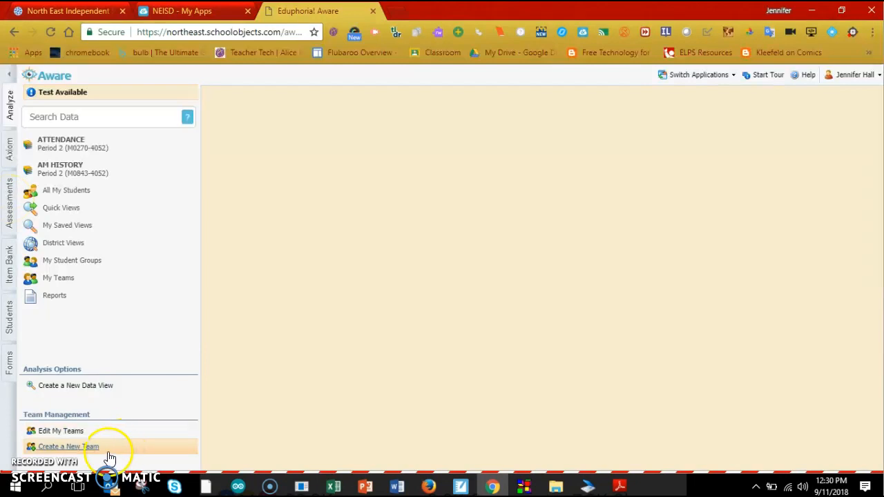
Step: Create a new team named 'KMS ICs' and finish the wizard to its details page
left_click(87, 448)
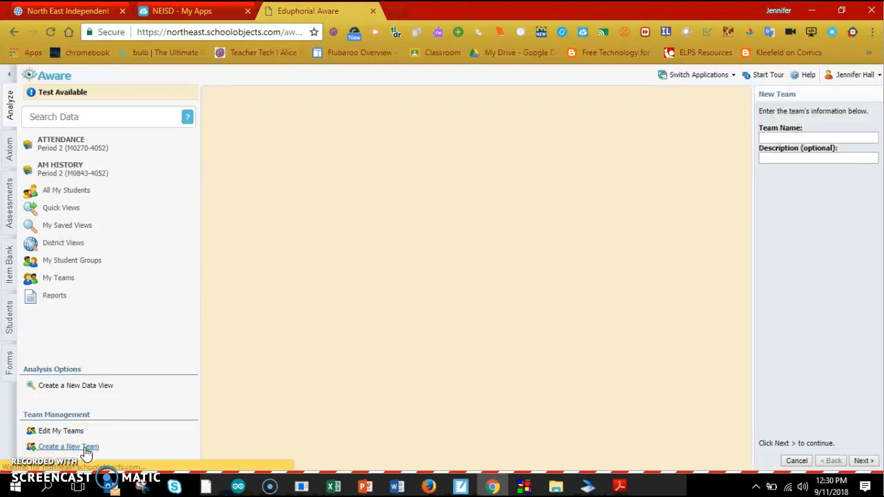
left_click(782, 138)
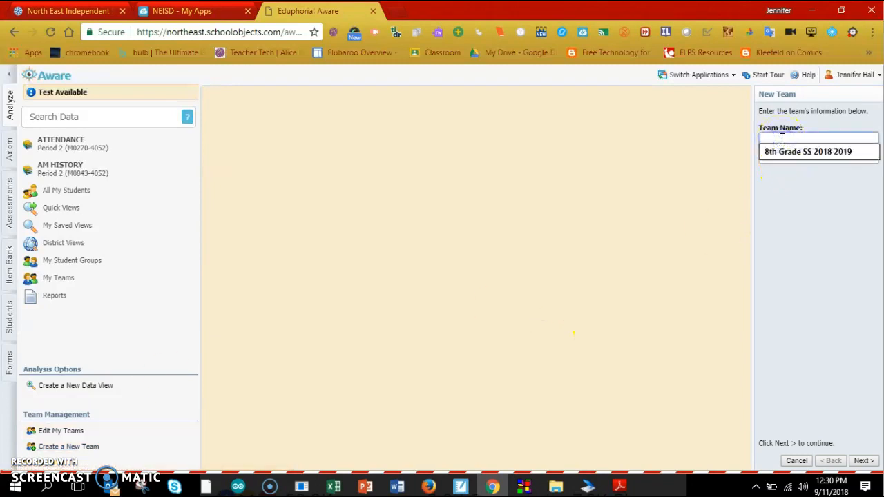
type("KMS")
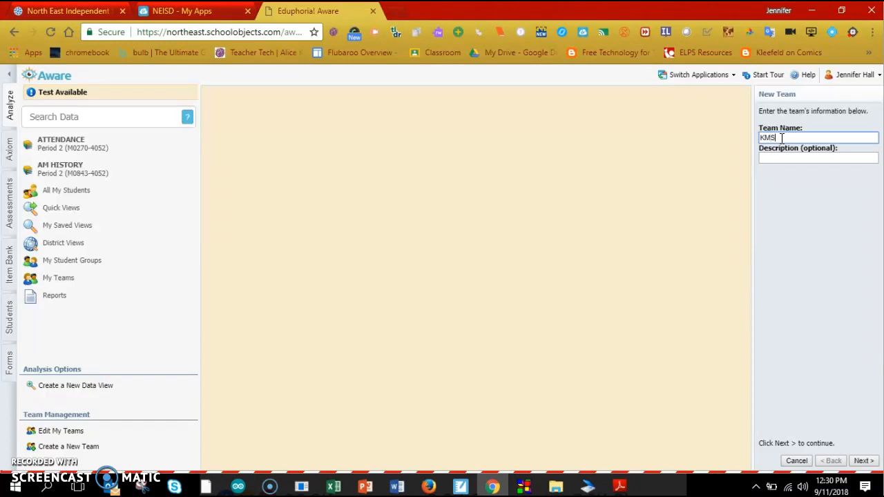
type(" ICs")
left_click(877, 360)
left_click(863, 460)
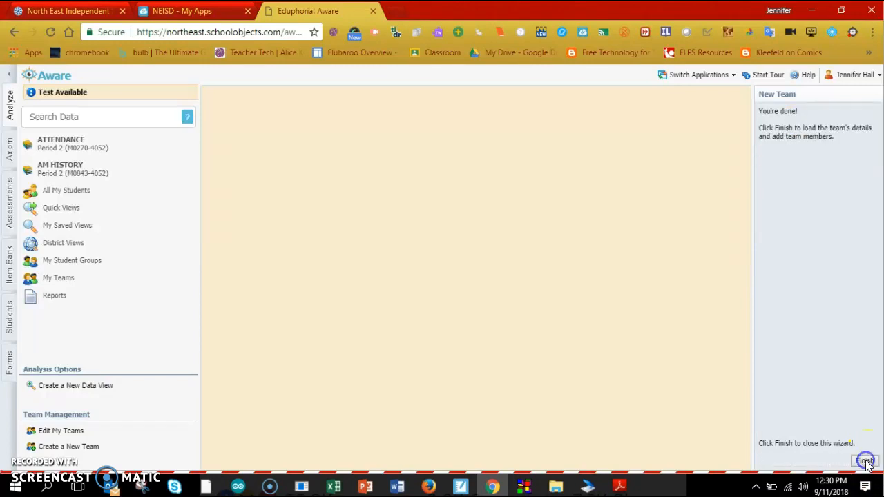
left_click(818, 269)
left_click(867, 462)
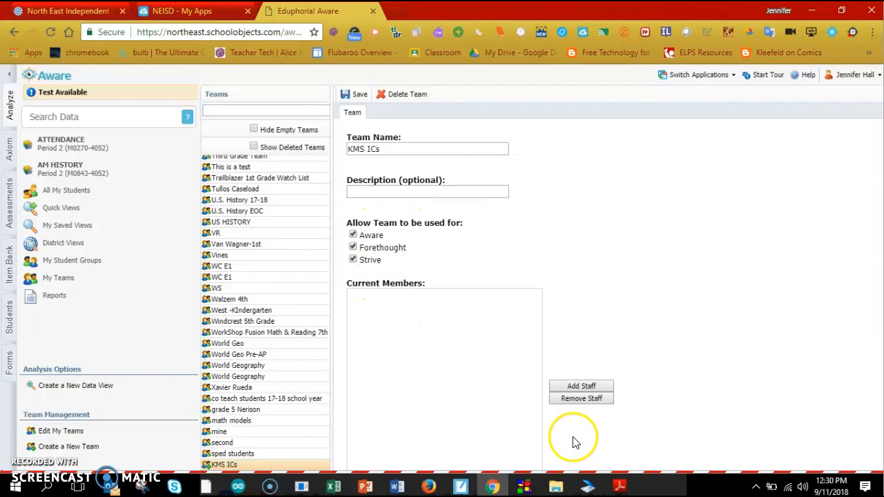
Step: Search for a teacher by name and add them as a KMS ICs team member
left_click(572, 389)
left_click(406, 292)
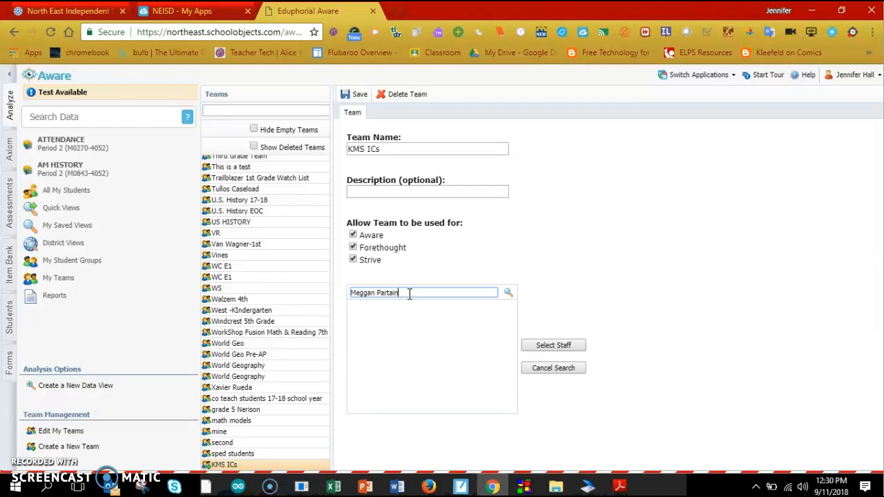
left_click(508, 293)
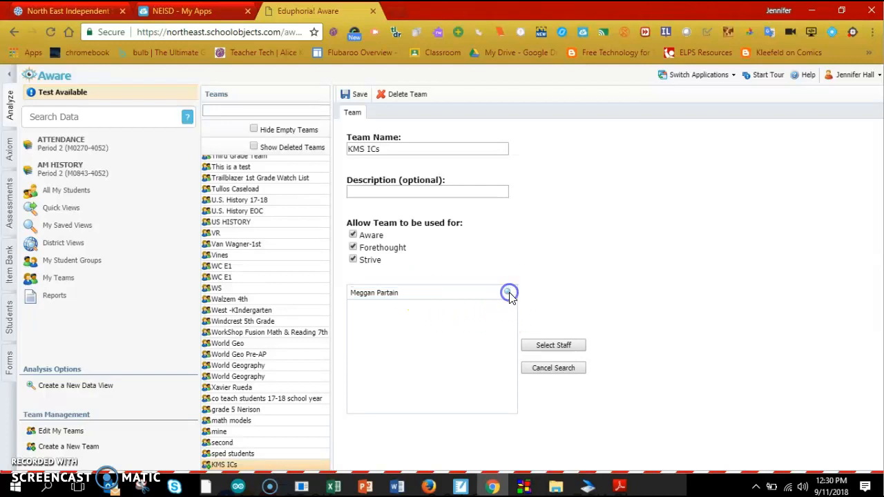
left_click(407, 308)
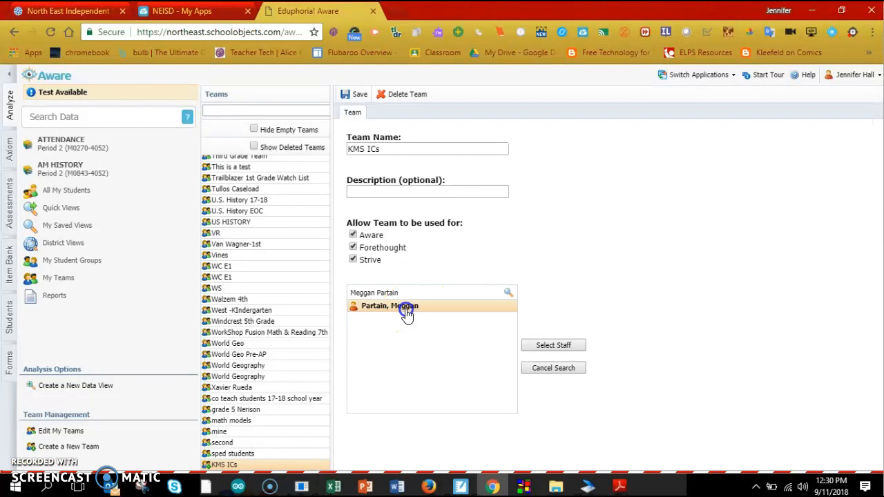
left_click(545, 345)
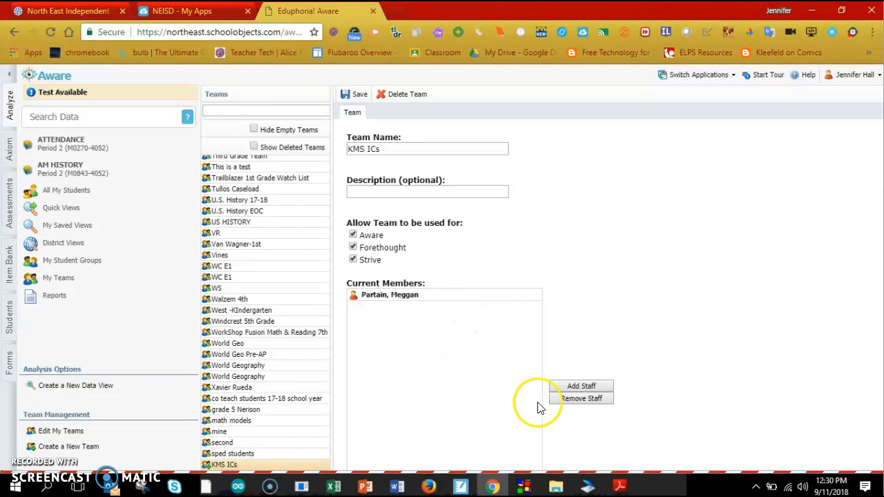
left_click(405, 297)
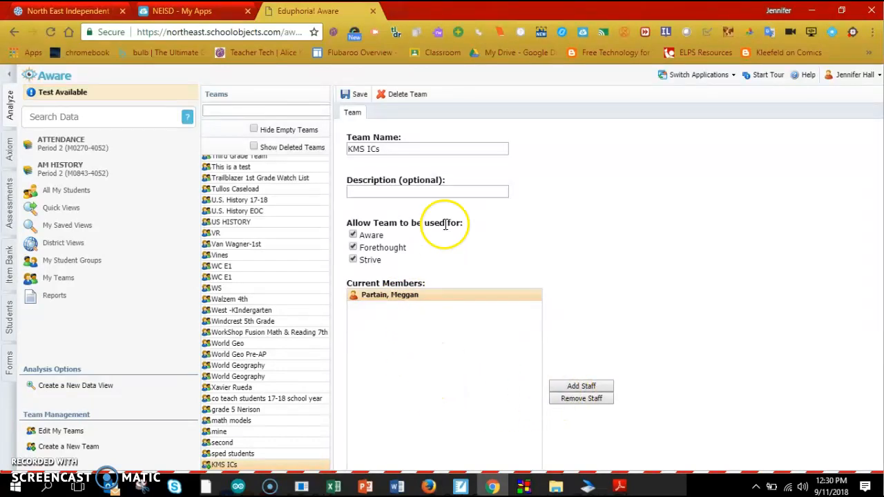
Step: Save the KMS ICs team and go to the Assessments area
left_click(350, 97)
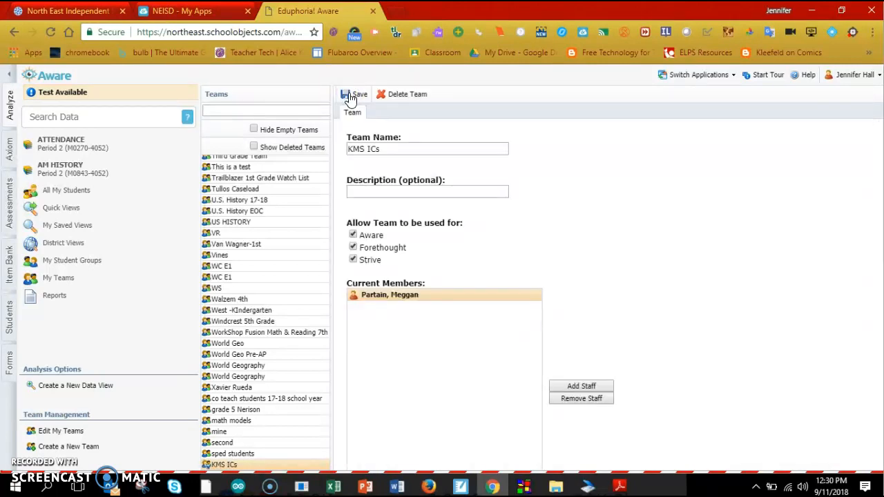
left_click(429, 373)
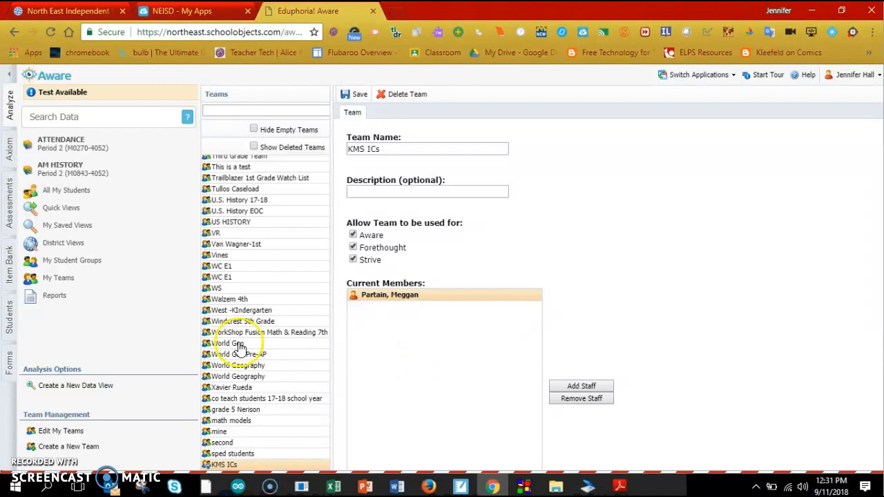
left_click(10, 206)
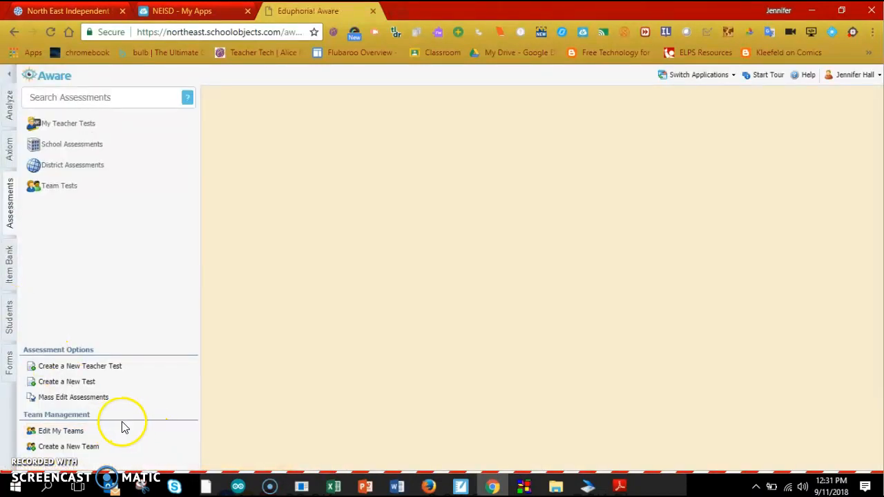
Step: Begin a quick-key teacher test titled 'Unit 2: Example' with grade level Eighth
left_click(102, 372)
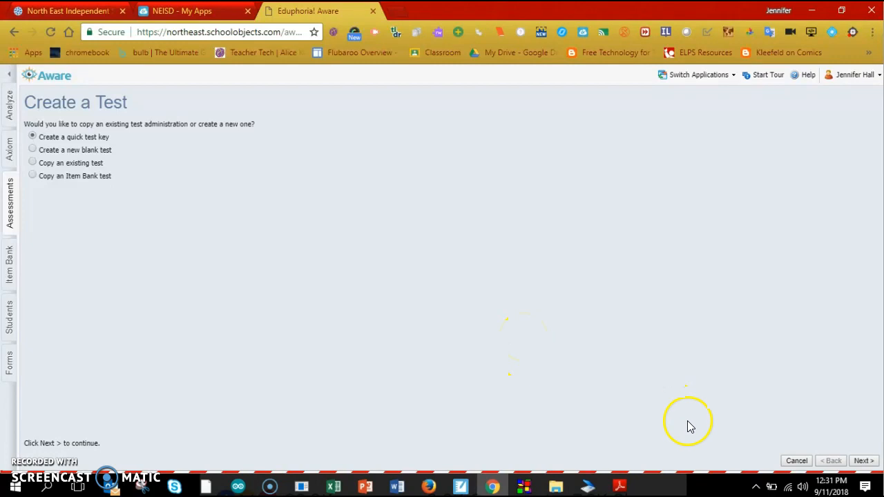
left_click(861, 461)
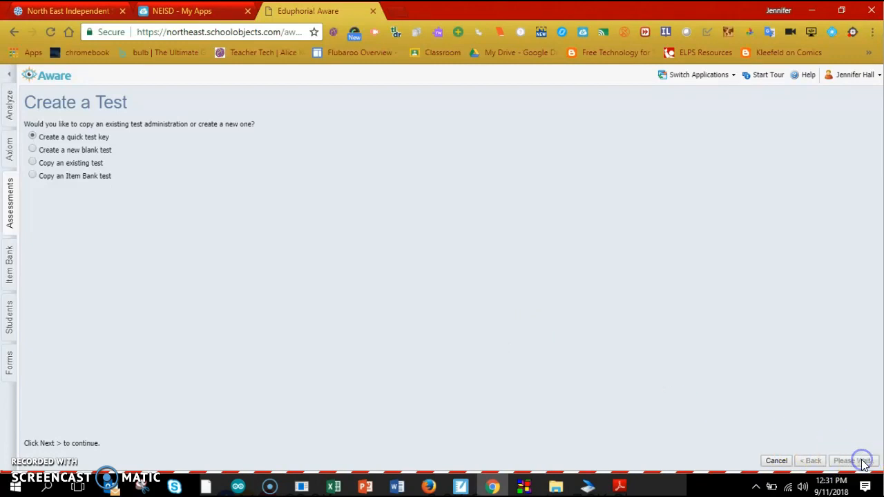
left_click(370, 150)
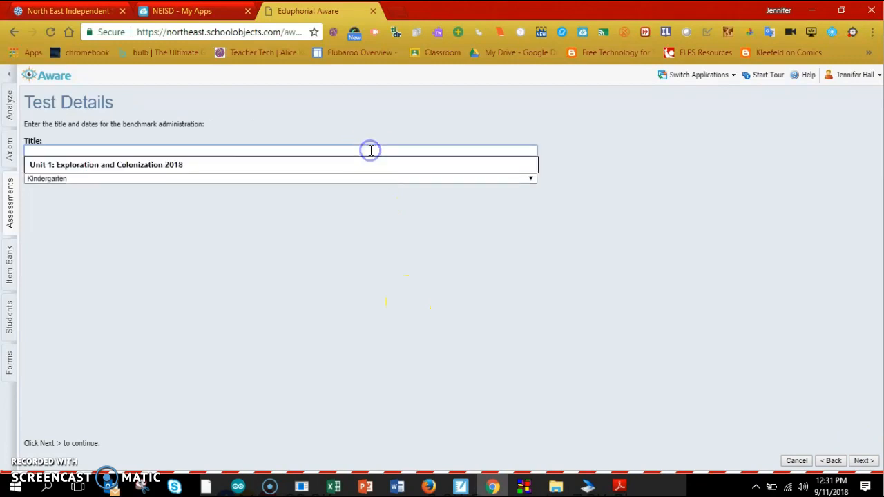
type("Unit 2: Example")
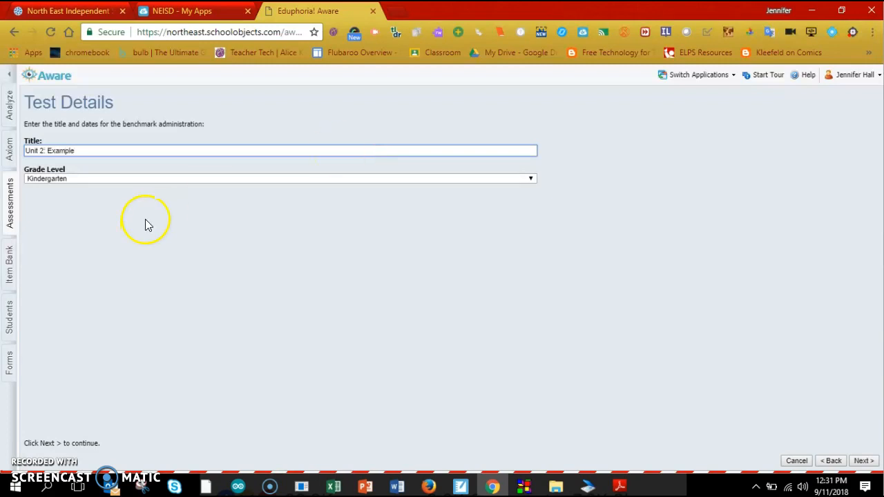
left_click(157, 180)
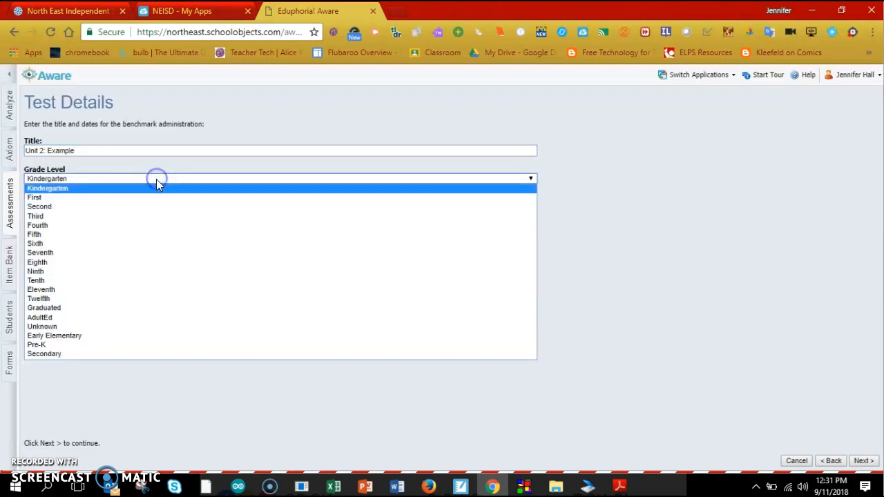
left_click(69, 263)
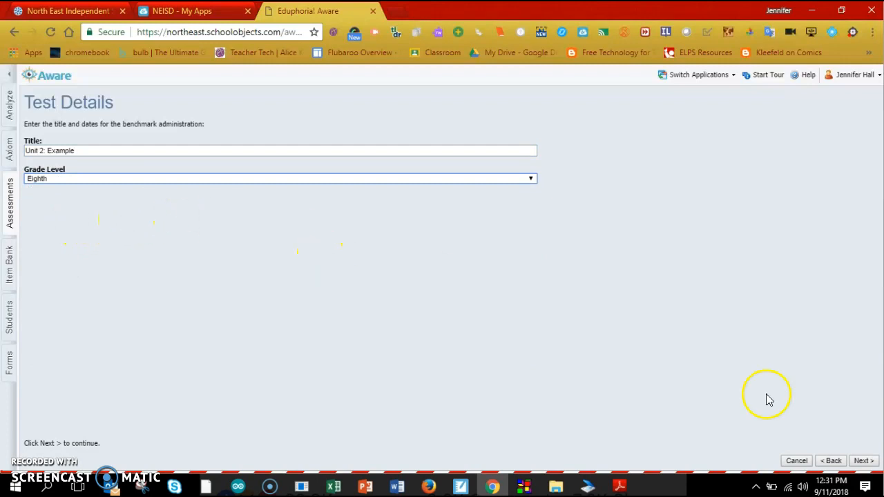
Step: Choose Middle School Social Studies, Grade 8 as the test's course
left_click(863, 461)
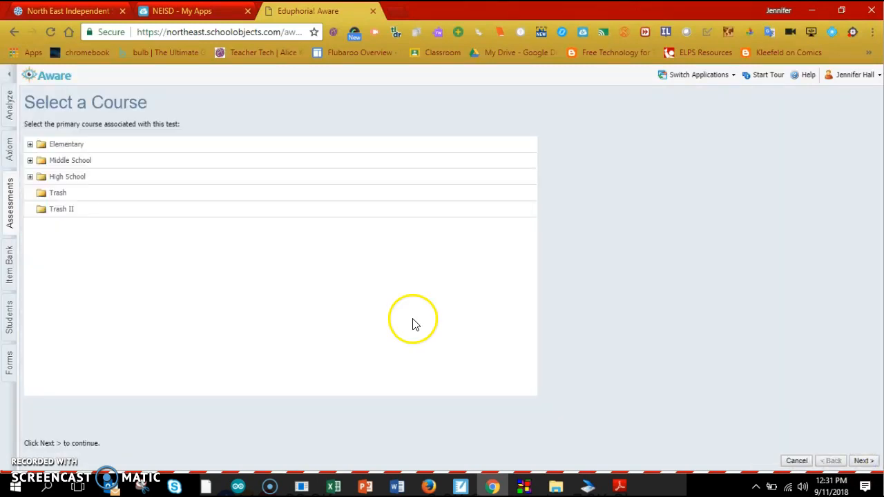
left_click(29, 161)
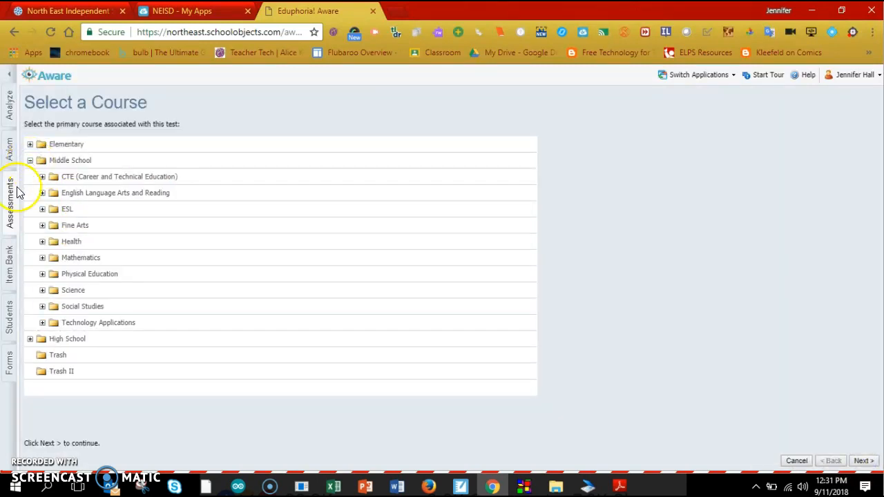
left_click(42, 307)
left_click(104, 356)
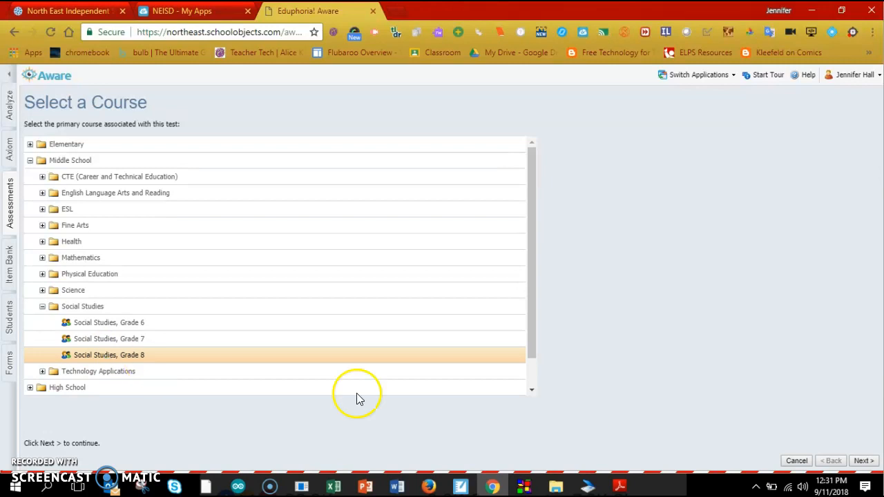
left_click(863, 461)
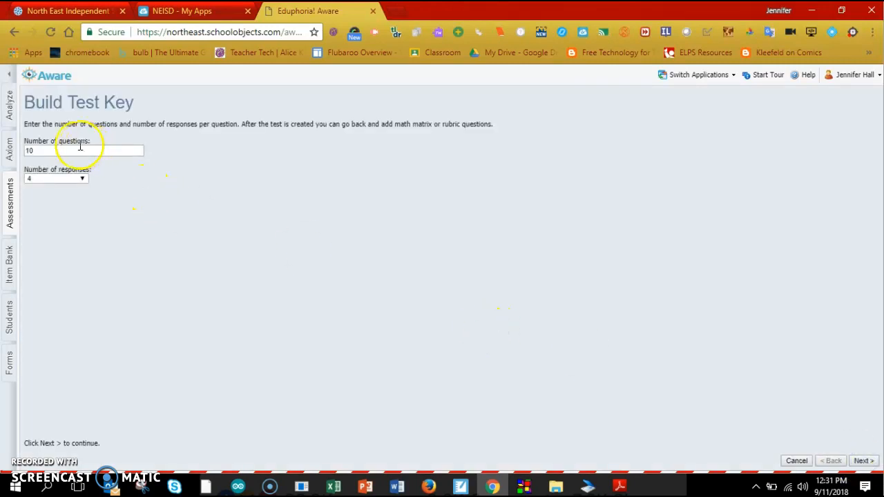
Step: Set the test to 3 questions and key A/F as each question's answer
left_click_drag(42, 150, 20, 150)
type("3")
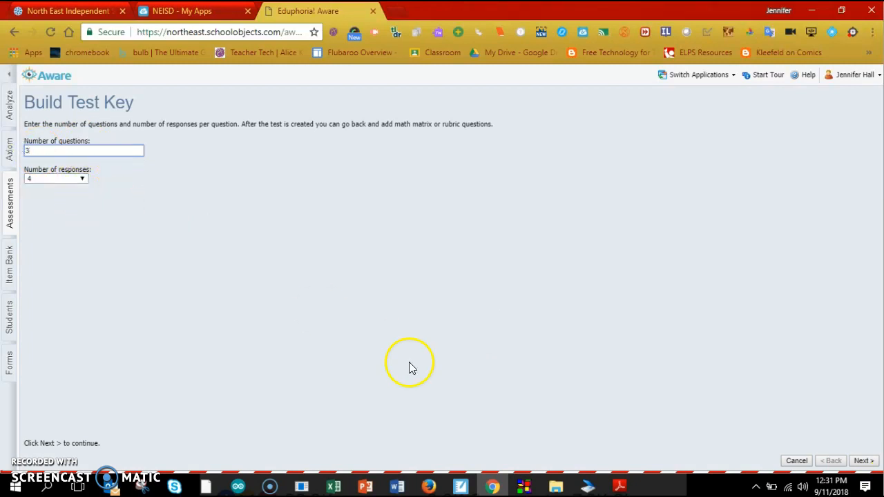
left_click(865, 462)
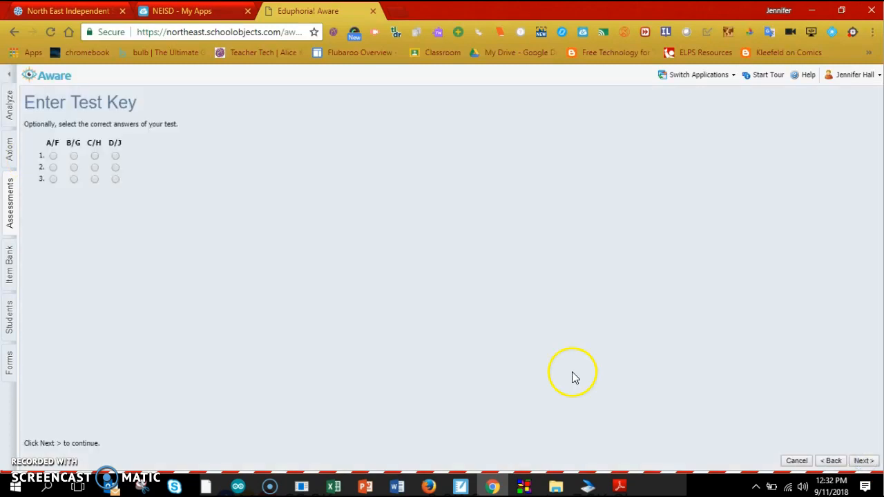
left_click(54, 156)
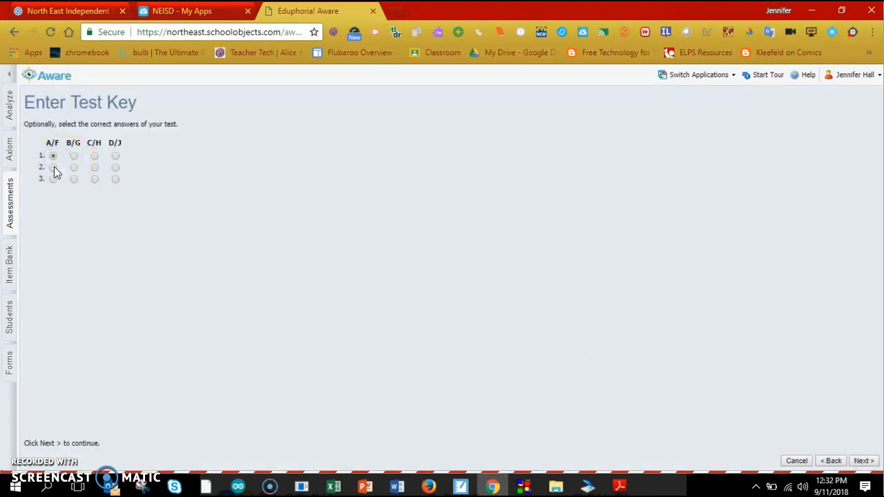
left_click(53, 168)
left_click(54, 179)
left_click(394, 284)
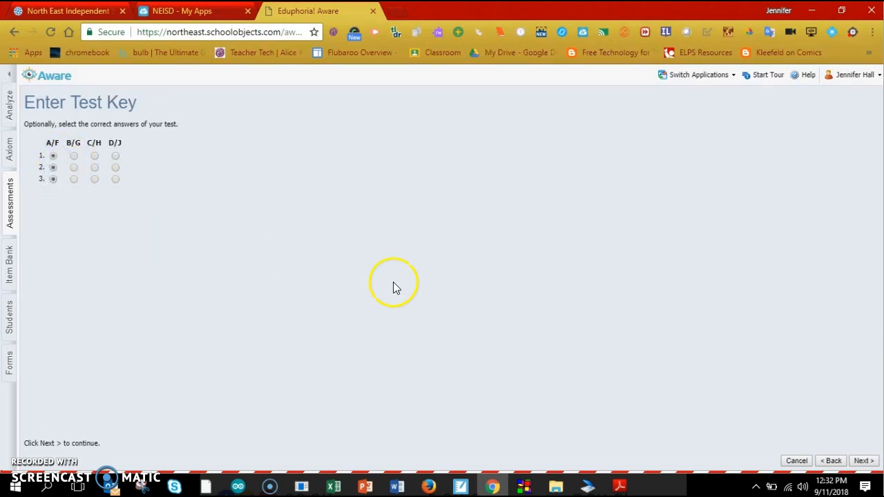
left_click(863, 460)
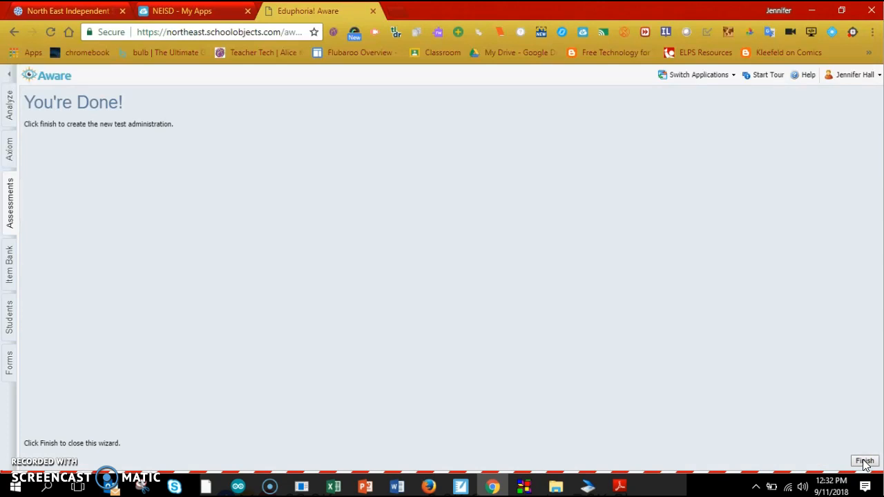
Step: Finish the test wizard and give question 1 primary standard 8.2(A)
left_click(863, 461)
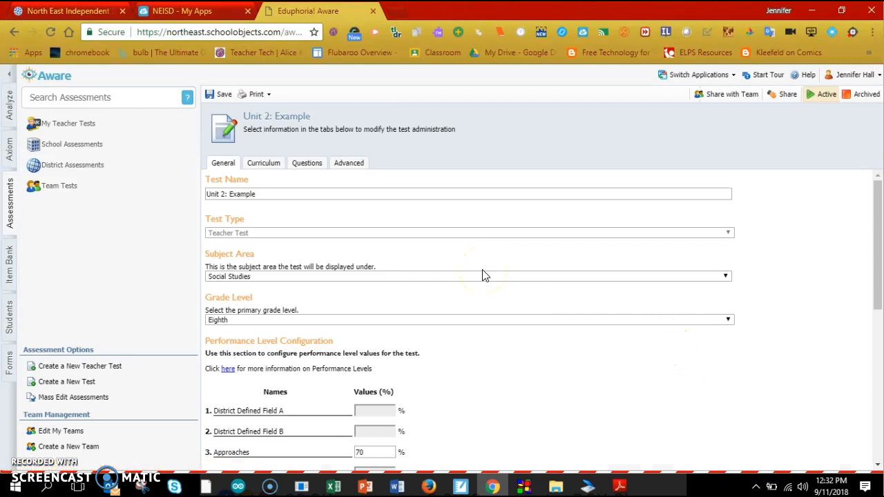
left_click(308, 167)
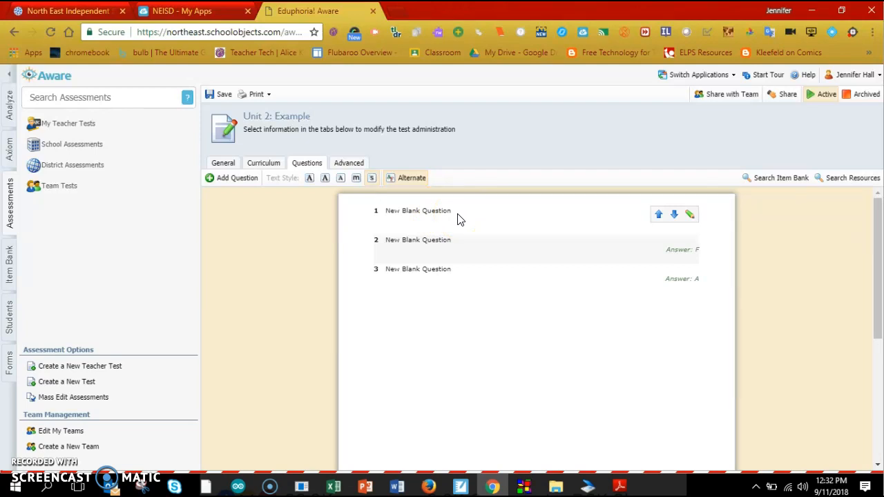
left_click(690, 217)
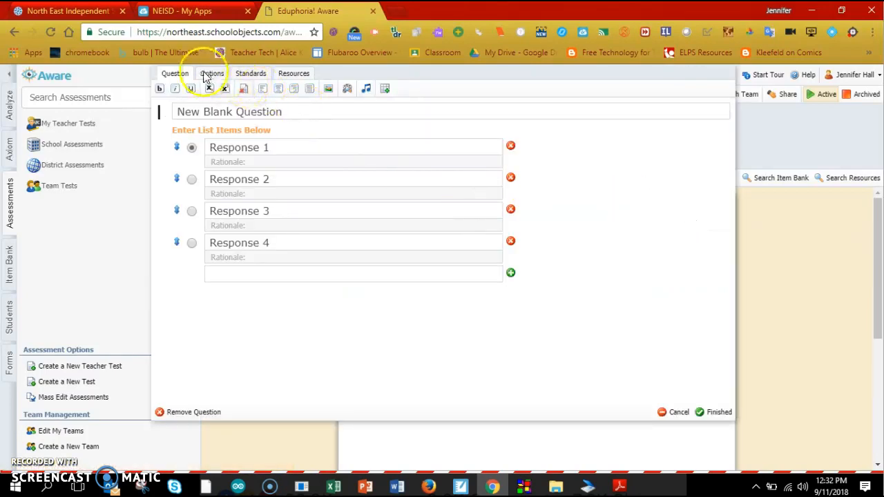
left_click(250, 75)
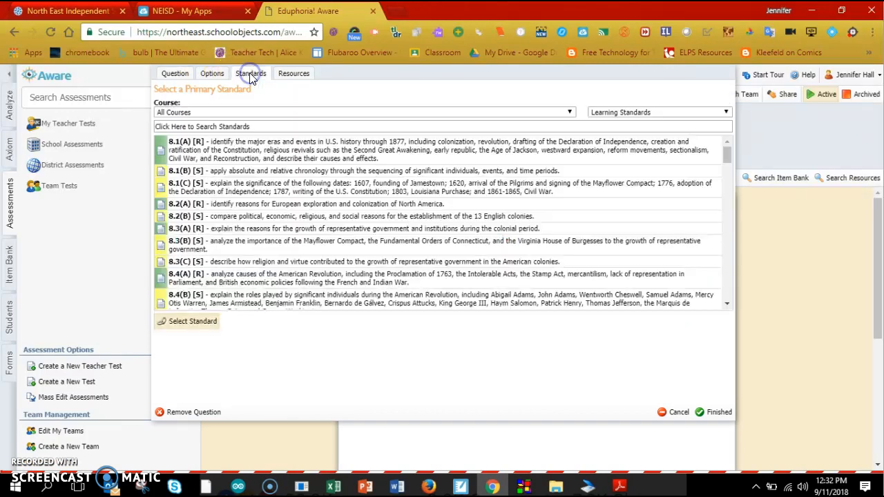
left_click(161, 206)
left_click(178, 323)
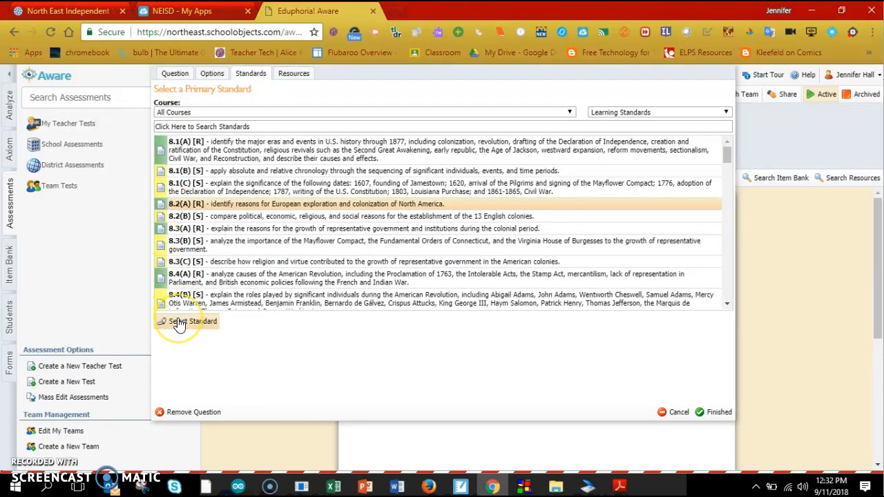
left_click(178, 322)
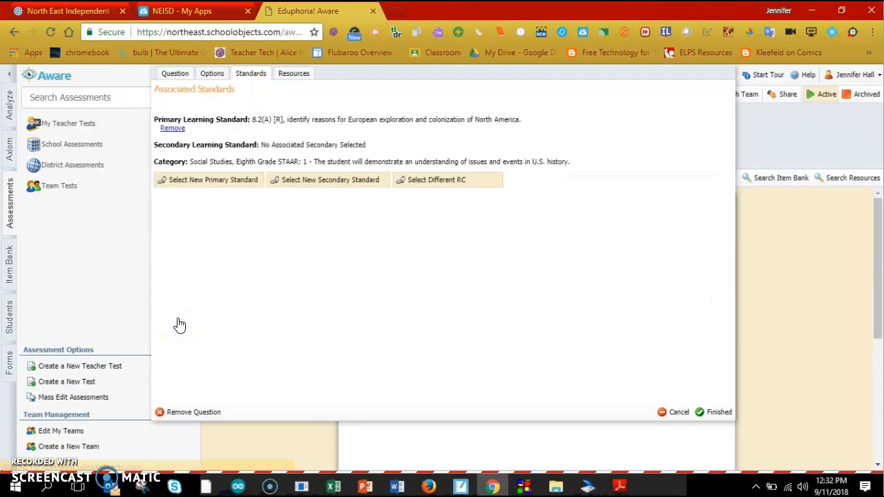
Step: Add 8.29(B) as question 1's secondary standard and save the question
left_click(292, 181)
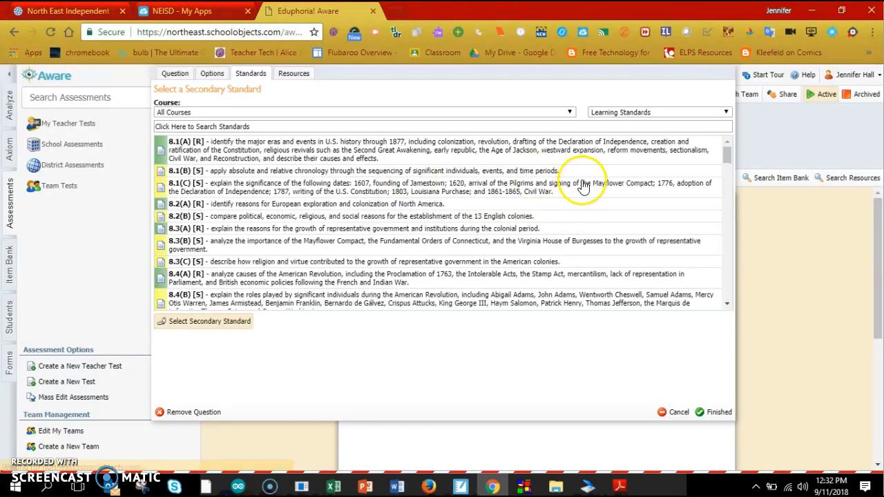
left_click_drag(718, 153, 729, 275)
left_click(168, 268)
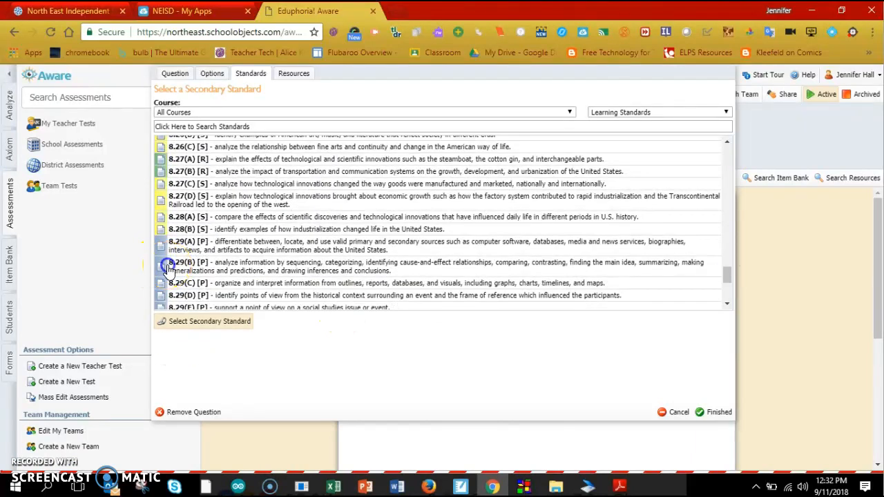
left_click(195, 330)
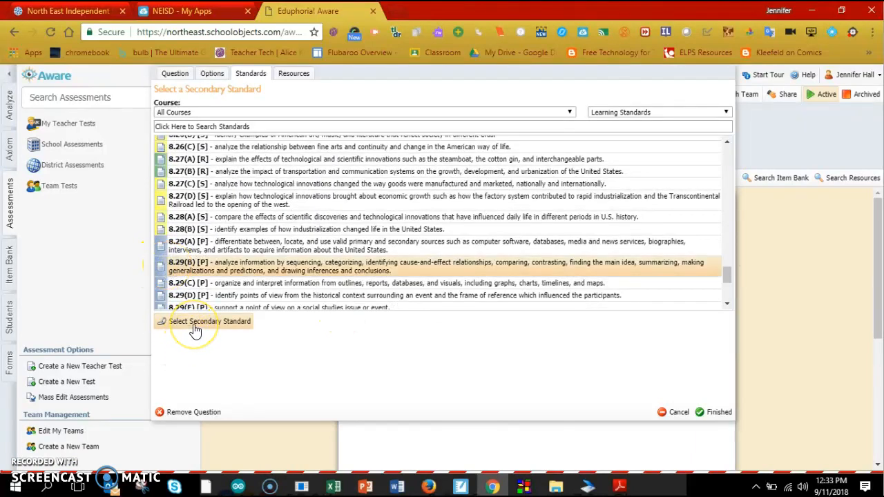
left_click(194, 323)
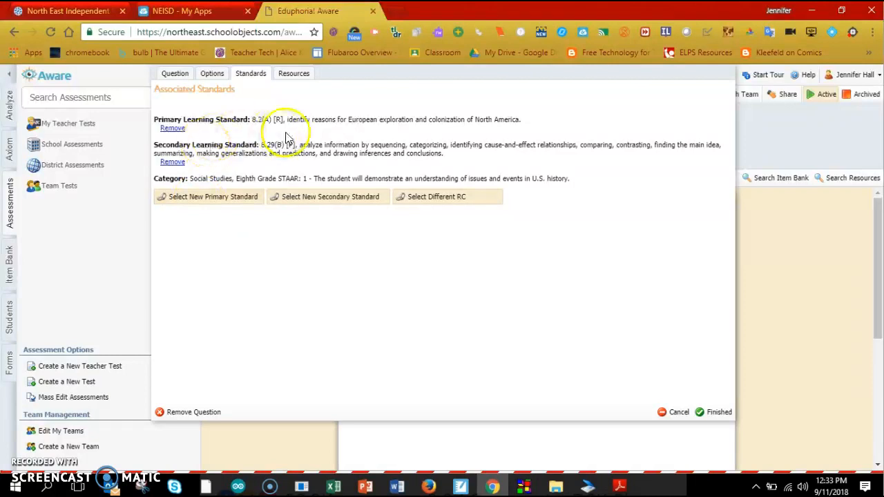
left_click(715, 413)
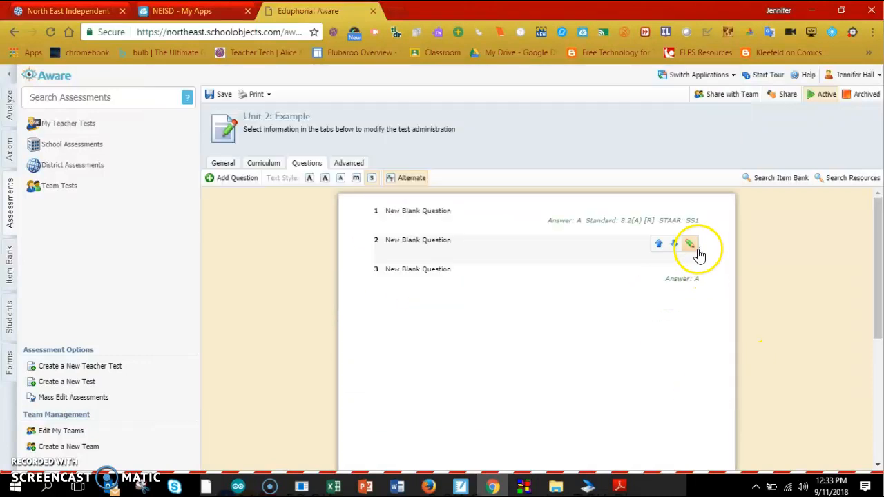
Step: Give question 2 primary standard 8.2(A) and save it
left_click(692, 247)
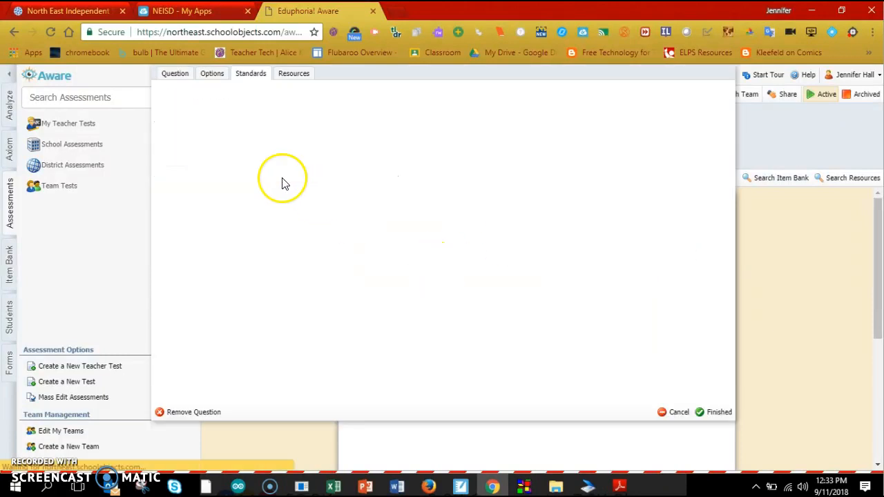
left_click(249, 73)
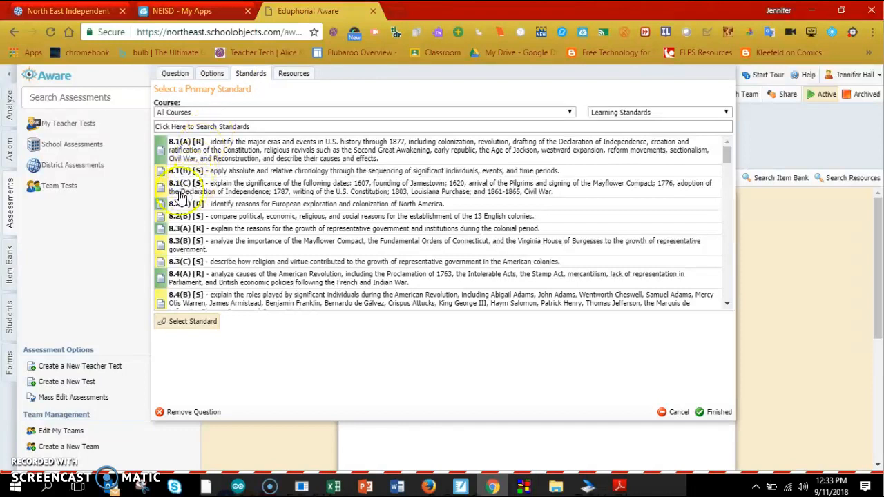
left_click(159, 207)
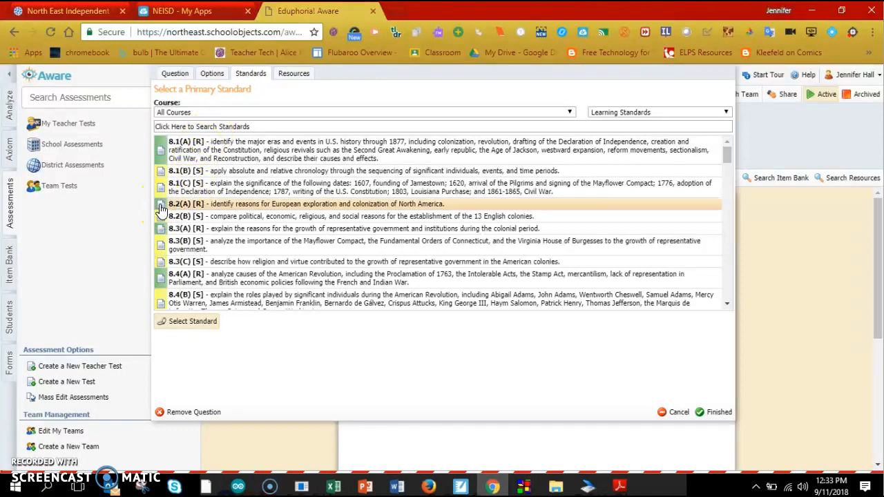
left_click(195, 321)
left_click(718, 414)
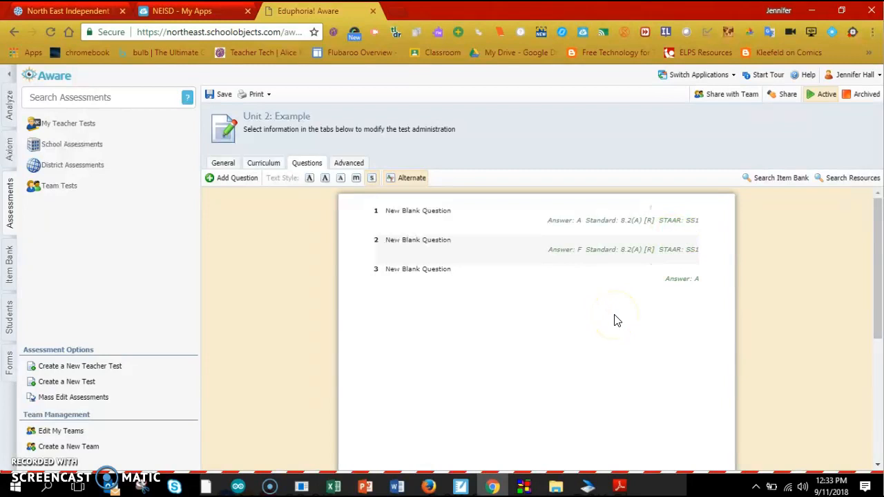
mouse_move(681, 283)
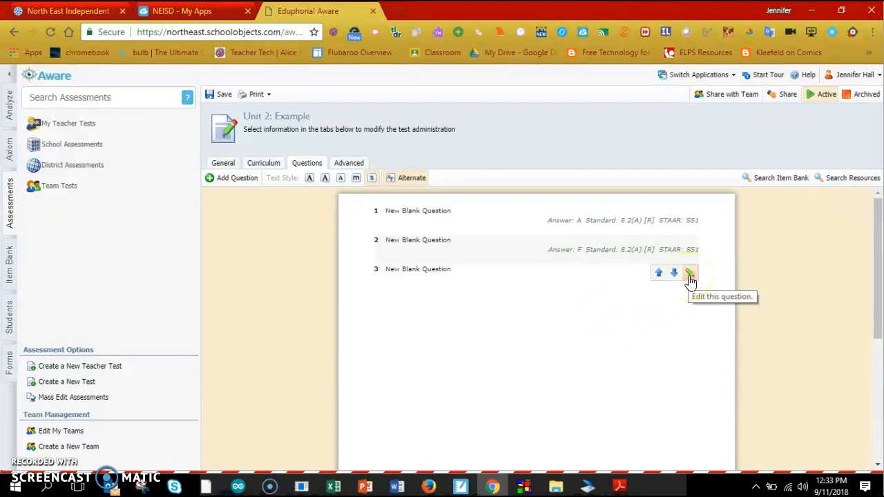
Step: Assign primary standard 8.4(B) to question 3 and return to the Questions list
left_click(690, 277)
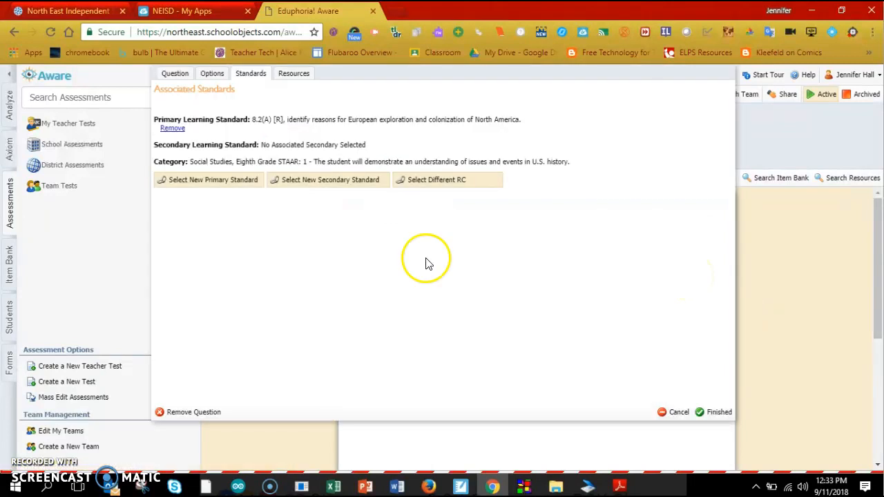
left_click(251, 72)
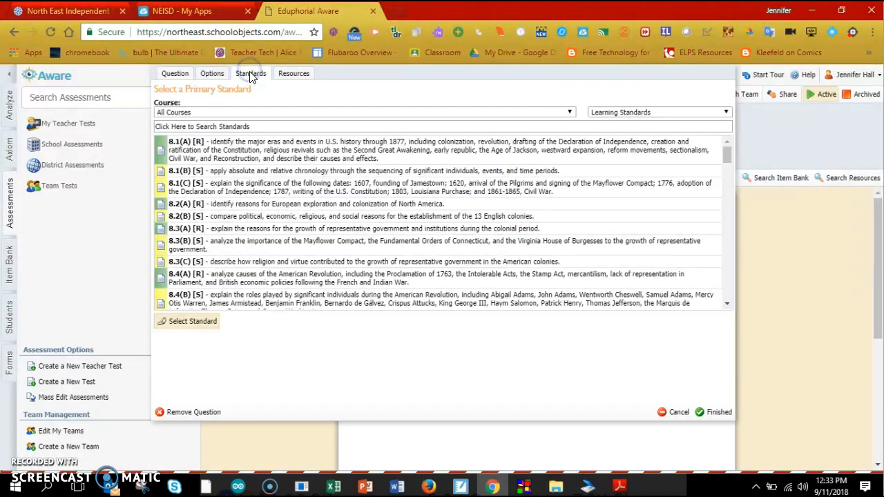
left_click(159, 302)
left_click(173, 321)
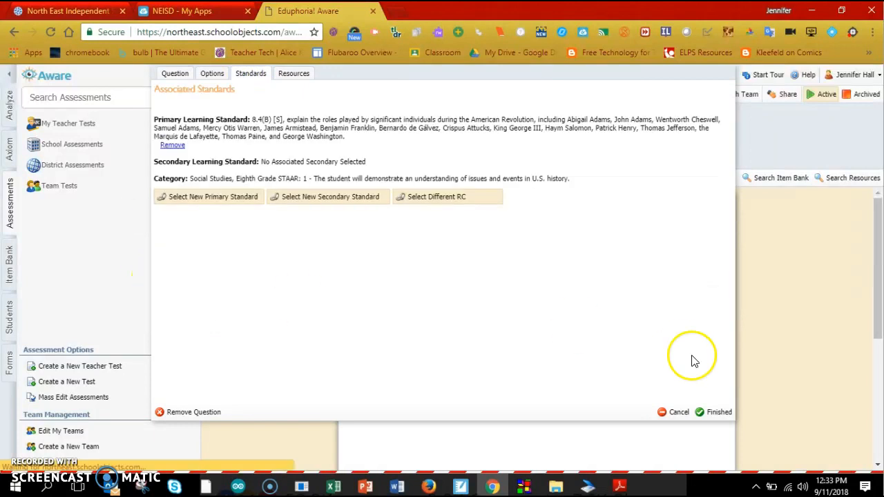
left_click(714, 413)
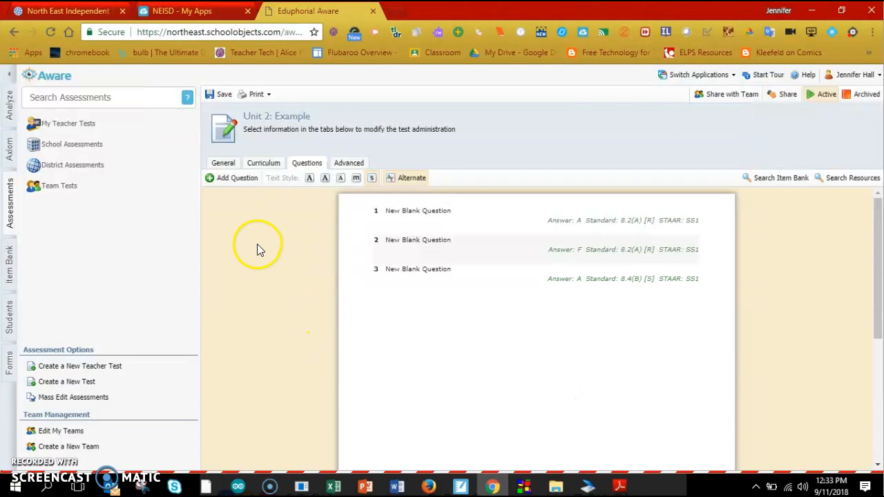
left_click(232, 182)
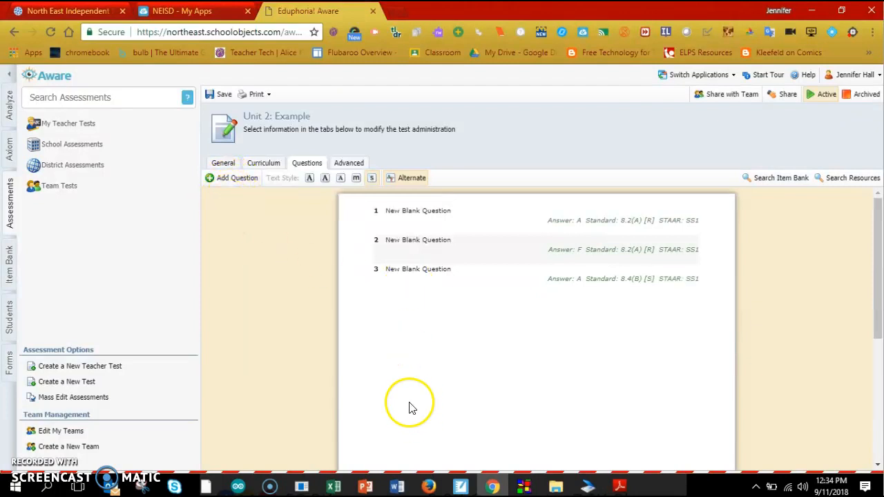
Step: Save the Unit 2: Example test and open the Share with Team conversion dialog
left_click(222, 96)
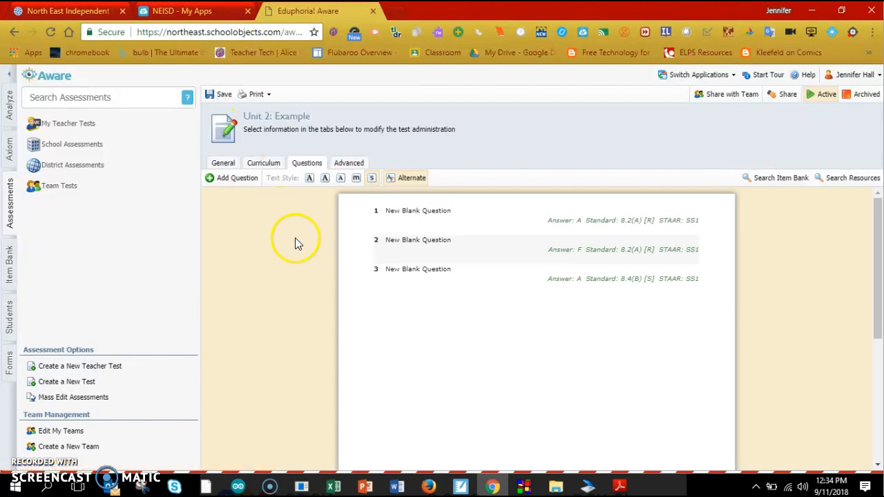
left_click(719, 101)
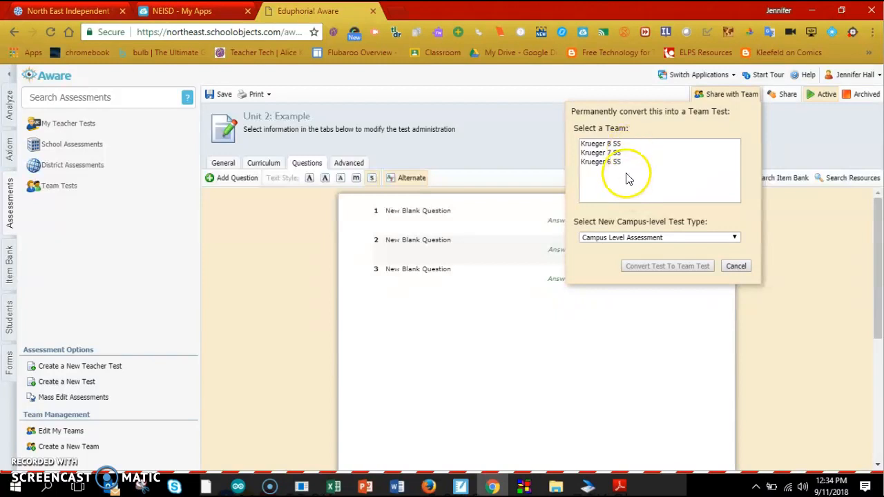
Step: Convert the test into a Campus Level Assessment team test for the 8th-grade Social Studies team
left_click(607, 145)
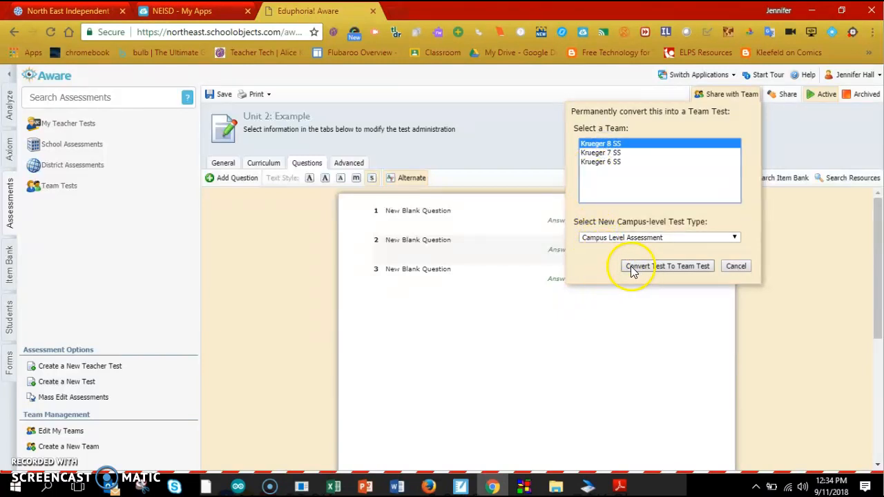
left_click(623, 239)
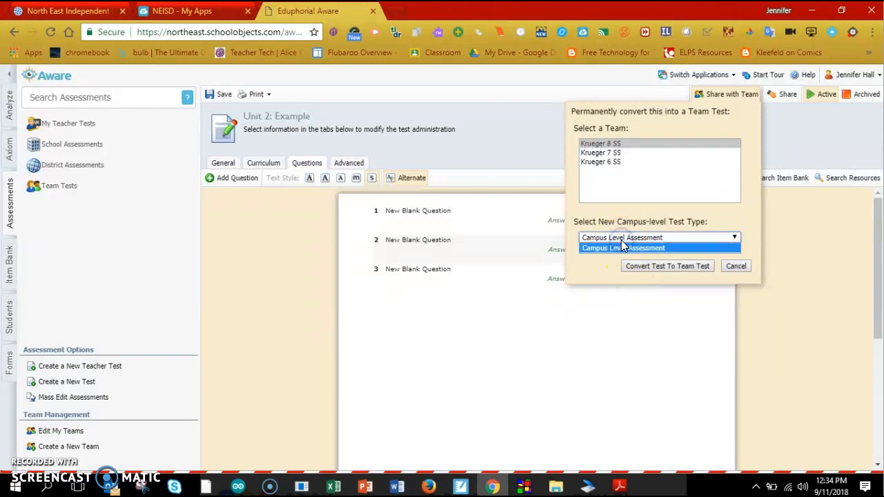
left_click(623, 242)
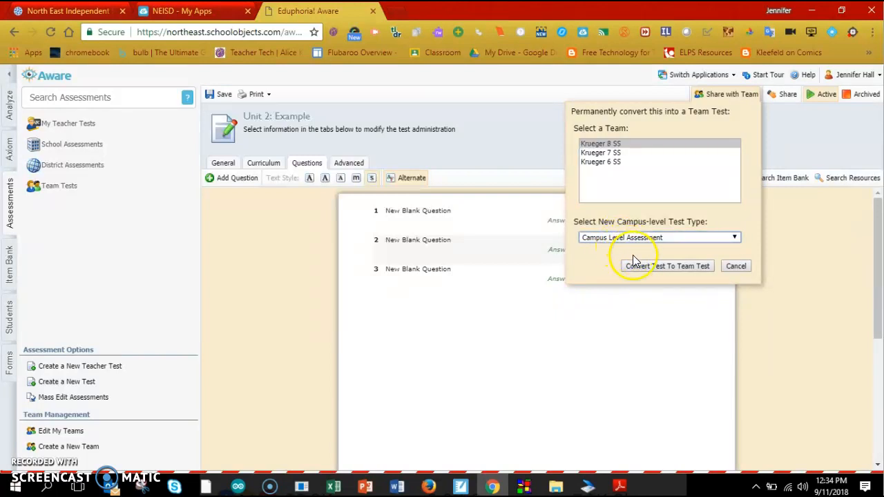
left_click(638, 267)
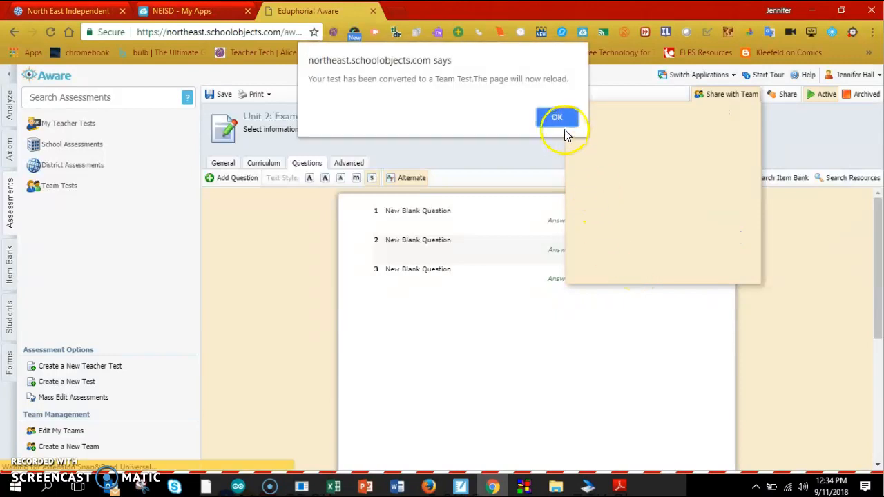
left_click(560, 118)
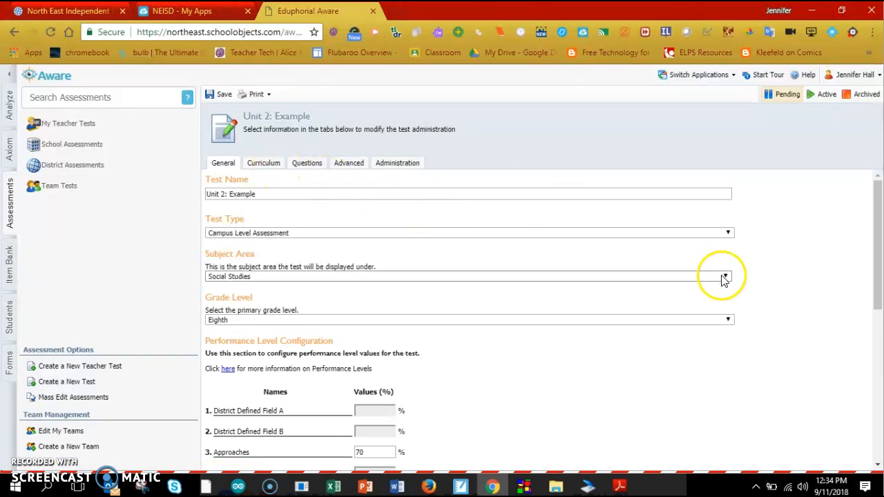
Step: Review the test's Curriculum, Questions, Advanced and Administration (availability dates) tabs
mouse_move(874, 236)
left_mouse_down()
mouse_move(878, 343)
mouse_move(878, 235)
left_mouse_up()
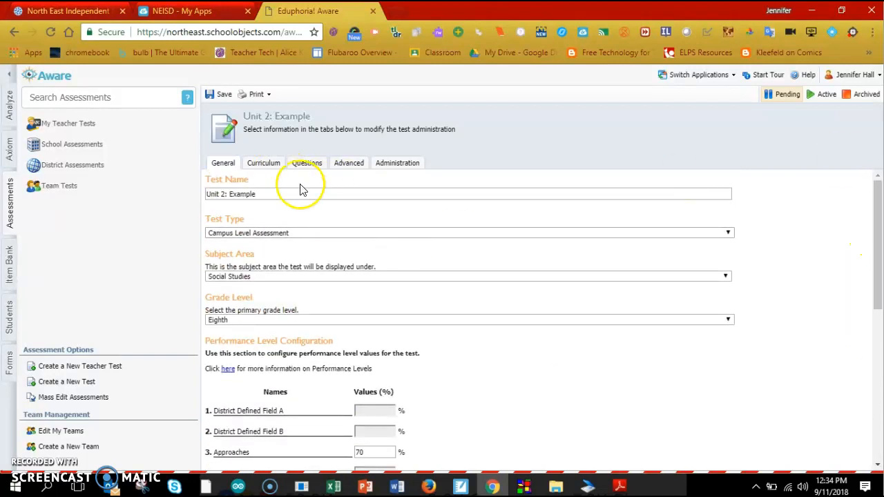
left_click(263, 163)
left_click(304, 163)
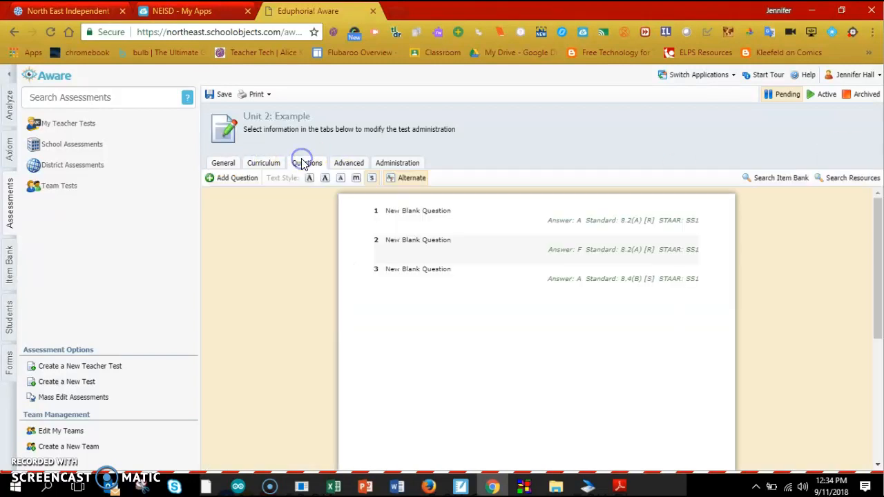
left_click(351, 161)
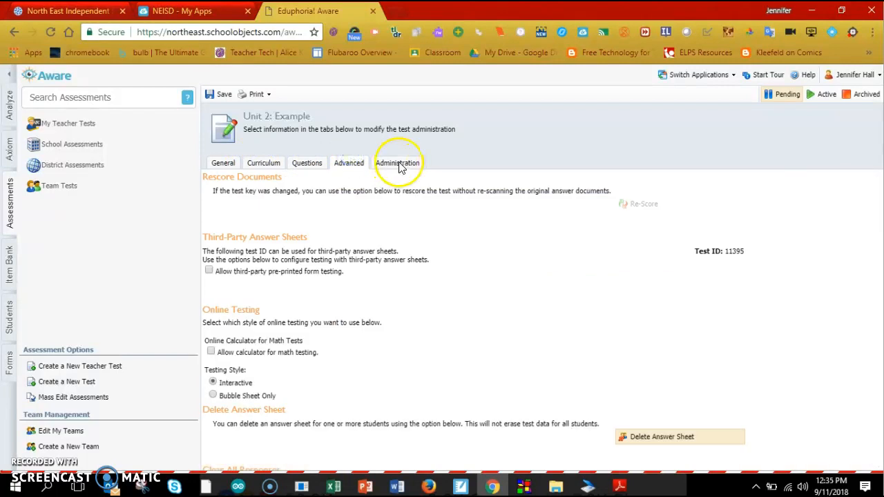
left_click(400, 165)
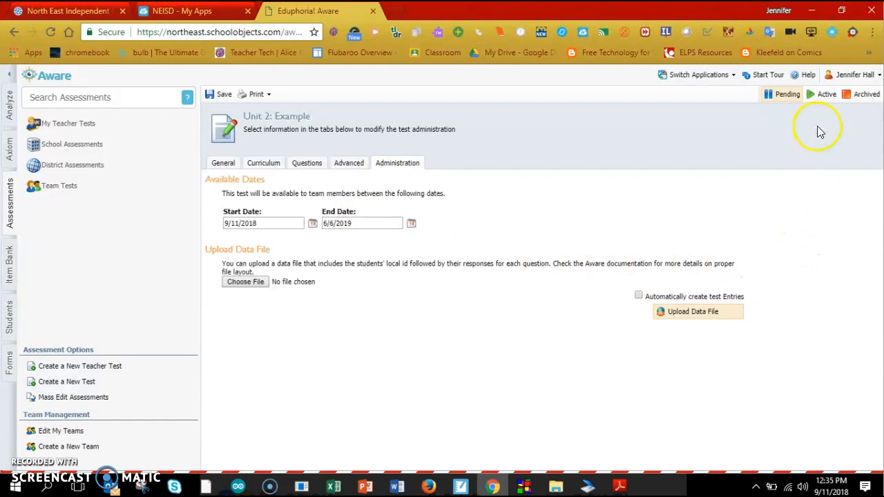
Step: Mark the team test Active, save it, and move to the Analyze area
left_click(820, 100)
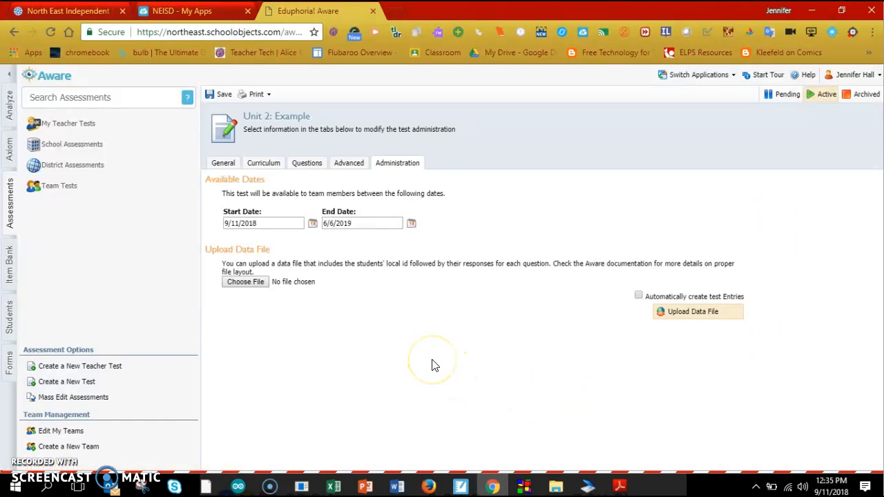
left_click(222, 97)
left_click(9, 105)
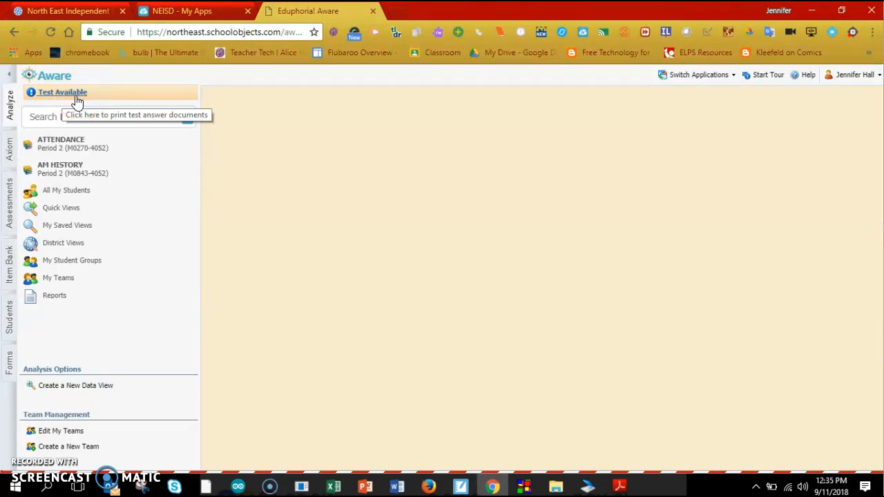
Step: Open Unit 2: Example from Team Tests under Campus Level Assessment to list its Period 2 classes
left_click(77, 101)
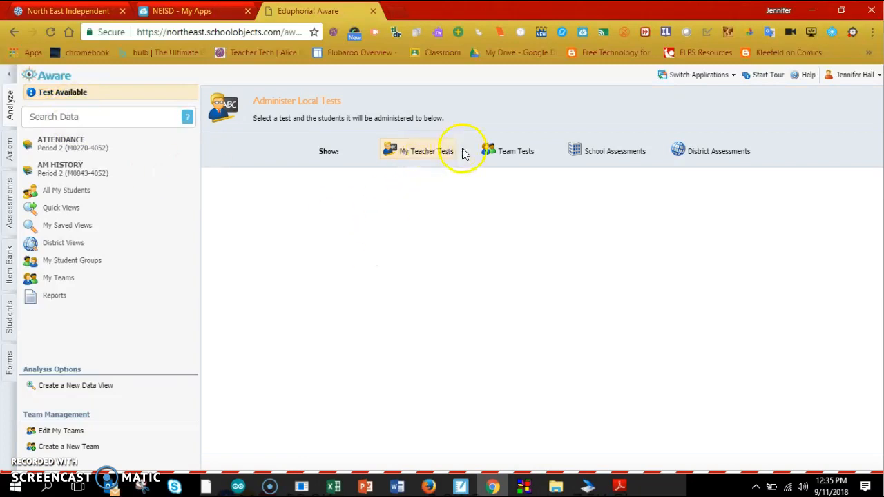
left_click(521, 155)
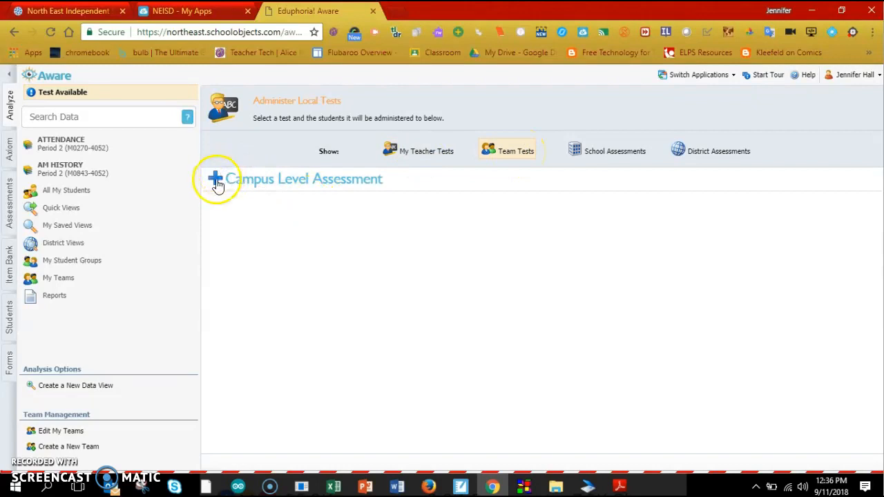
left_click(215, 180)
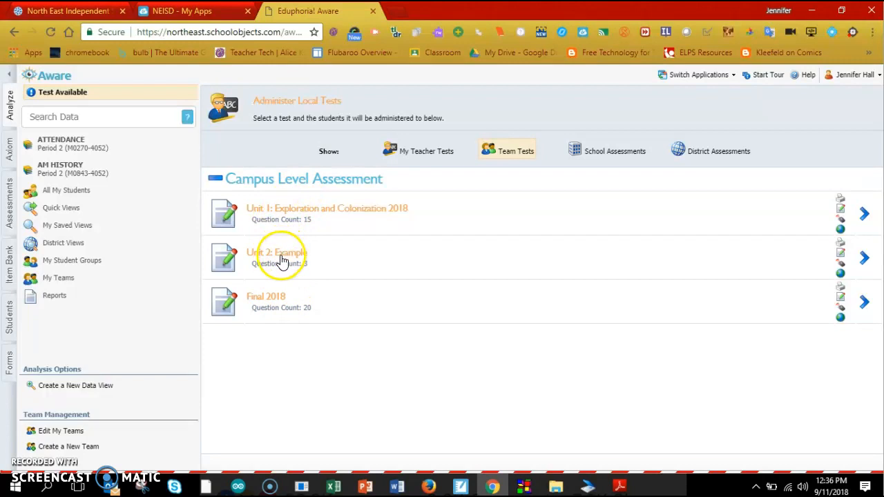
left_click(864, 257)
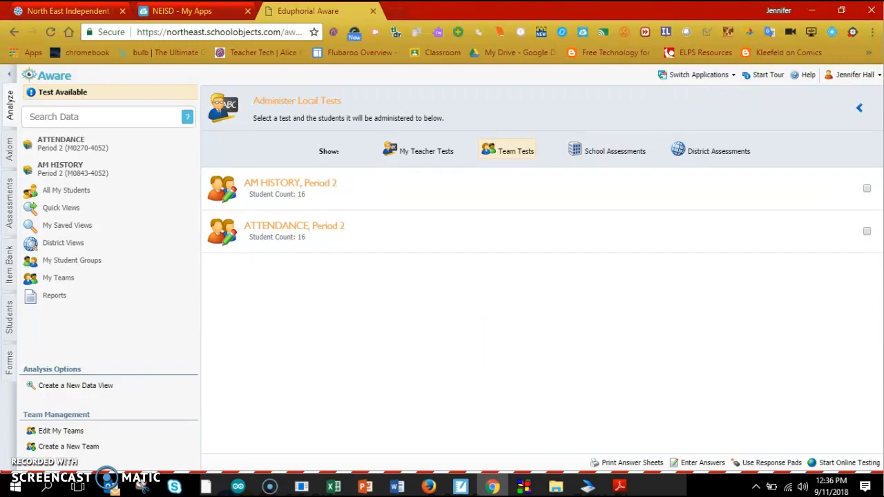
Step: Select the AM HISTORY, Period 2 class and download its answer sheets as a PDF
left_click(867, 189)
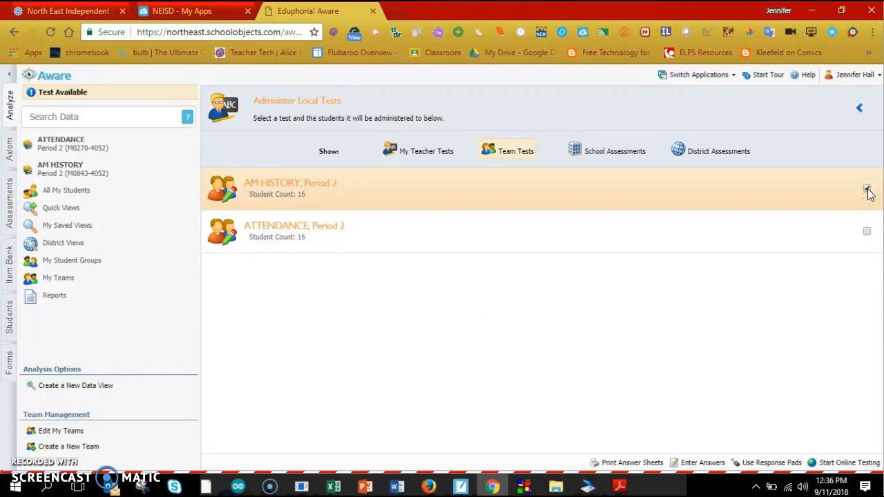
left_click(632, 465)
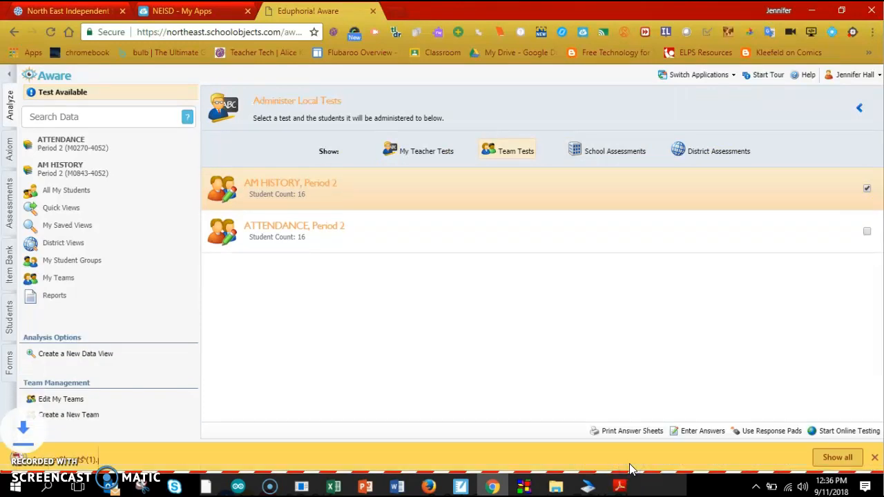